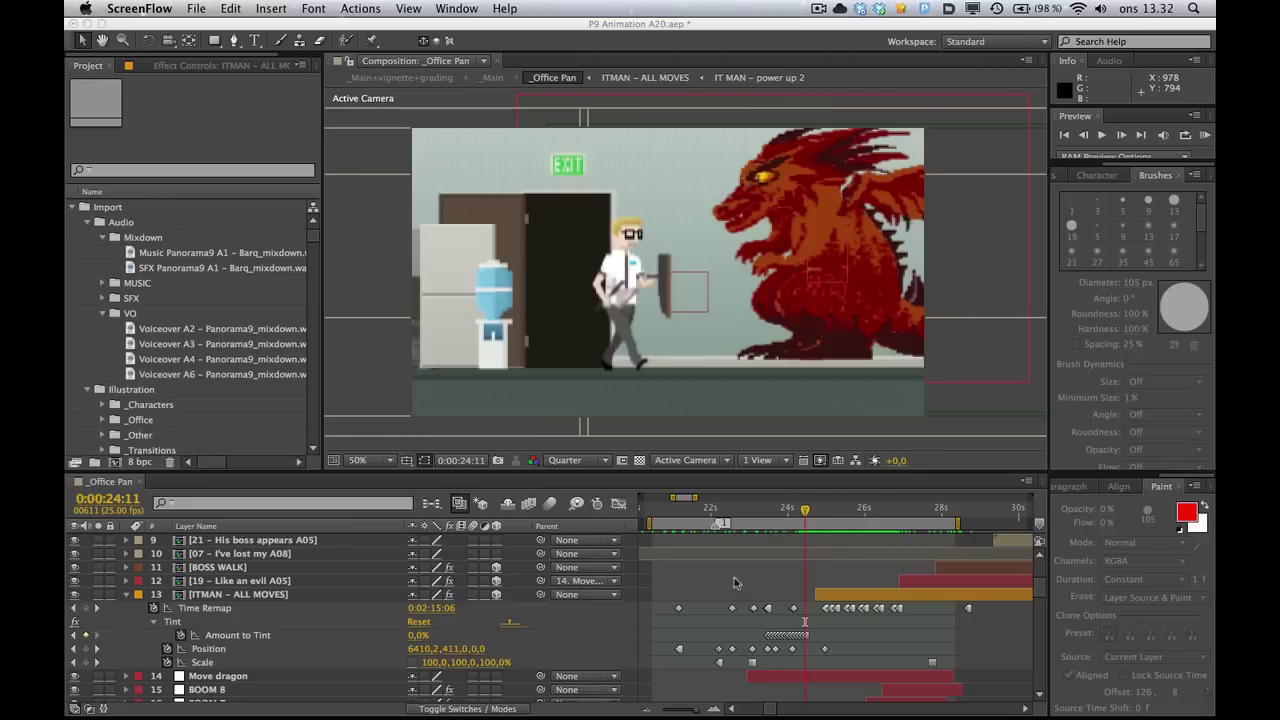
Drag the playhead back to about 0:00:20:18, where IT Man exits the door
click(770, 513)
drag(725, 513, 661, 511)
Select layer 22 ITMAN – ALL MOVES and reveal its keyframed properties with U, selecting the Time Remap keyframes
scroll(680, 548, down, 6)
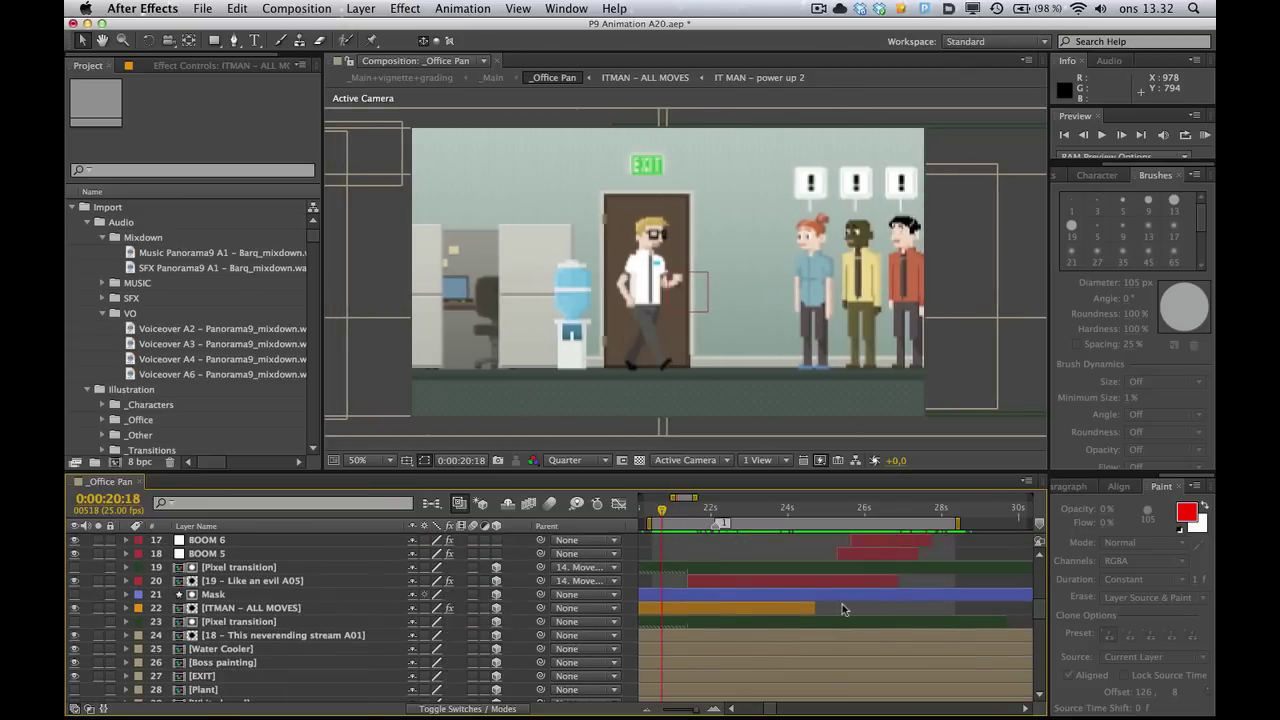
click(767, 607)
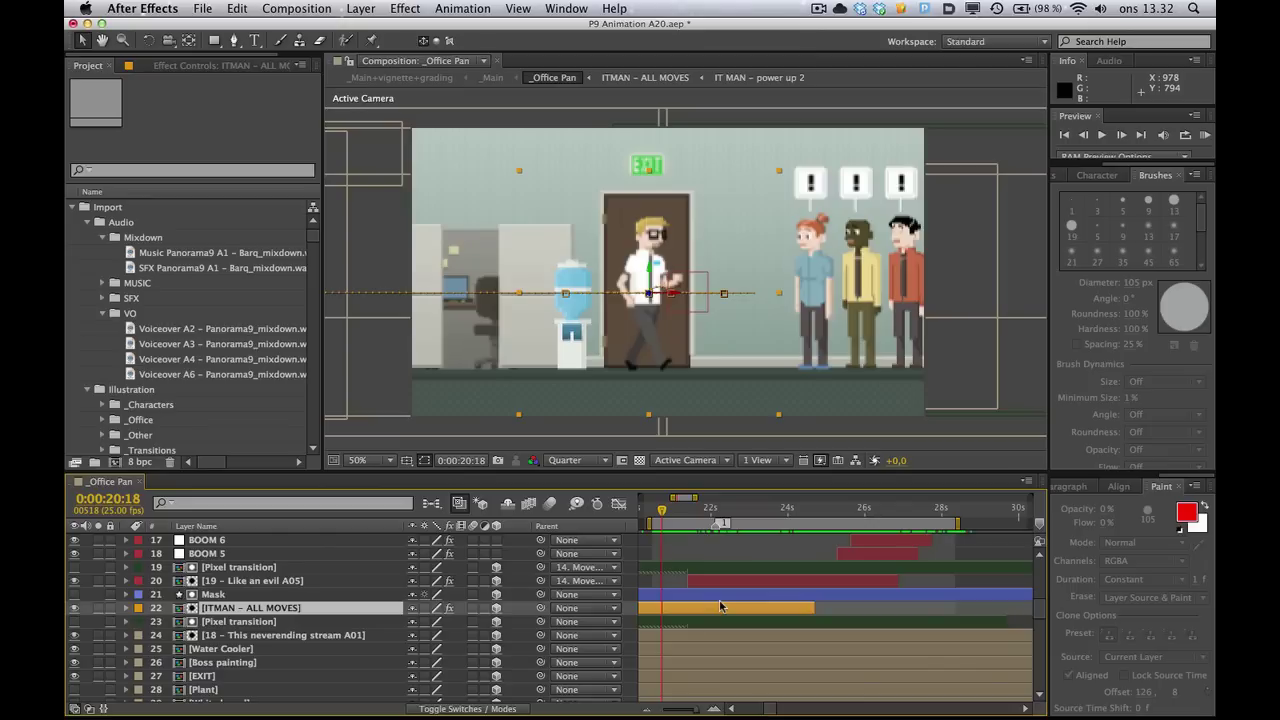
key(u)
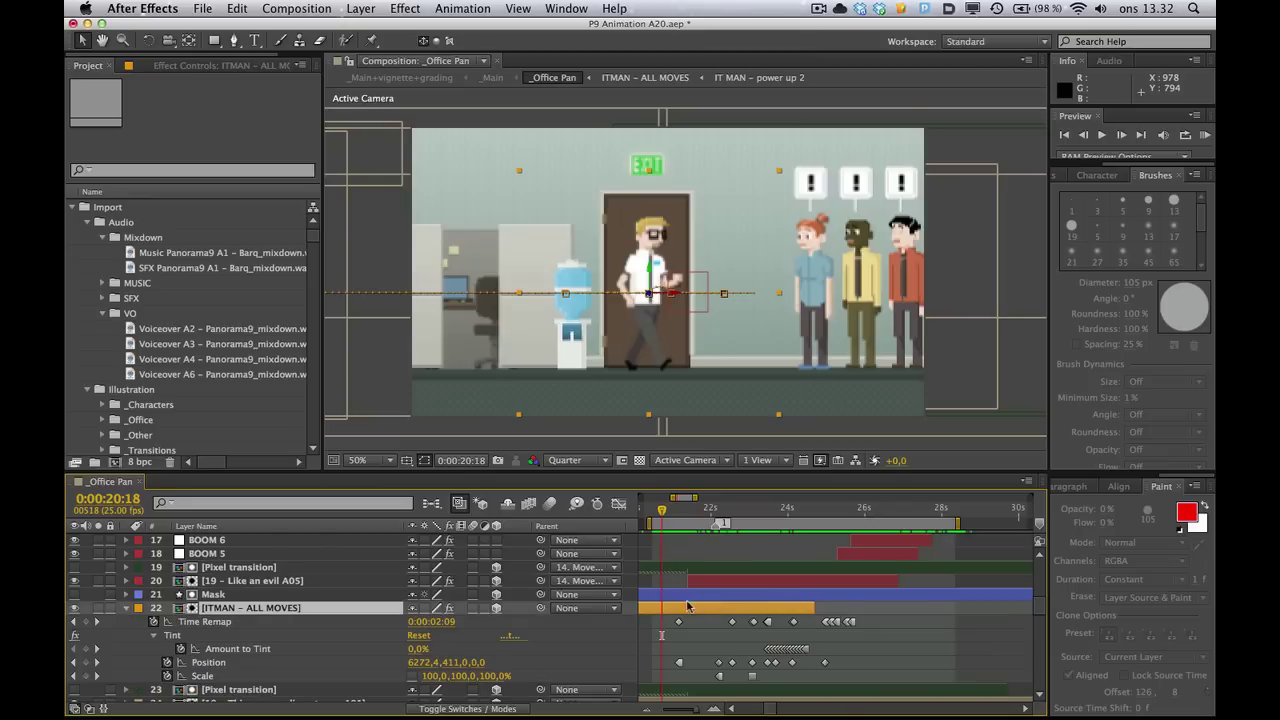
scroll(690, 604, down, 2)
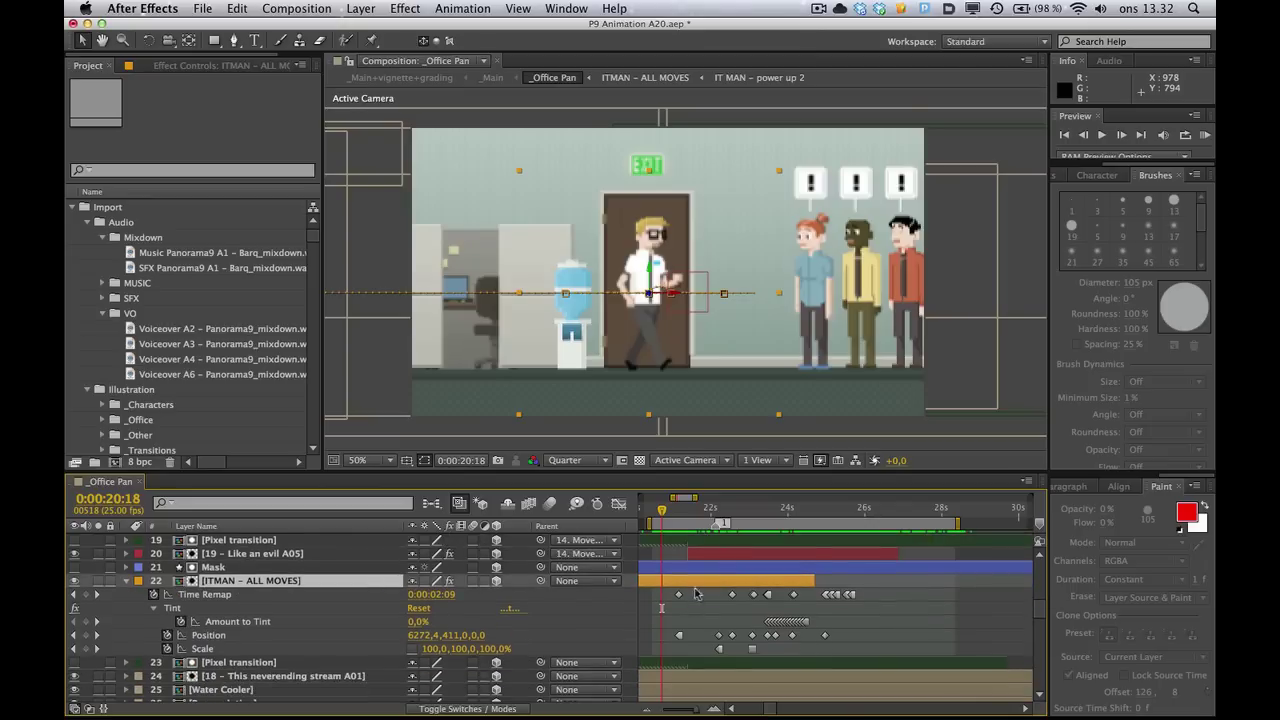
click(221, 597)
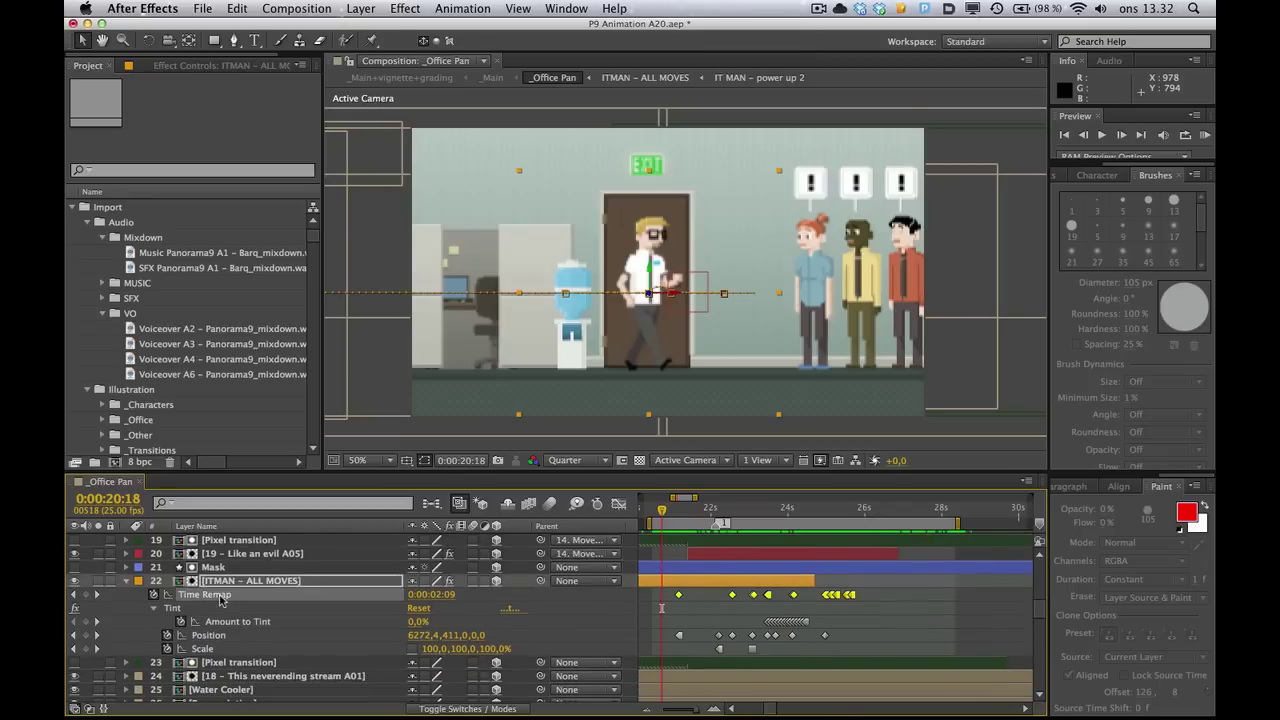
Reselect the layer, select its Position keyframes, and scrub forward to 0:00:21:01
click(704, 592)
click(704, 601)
click(709, 588)
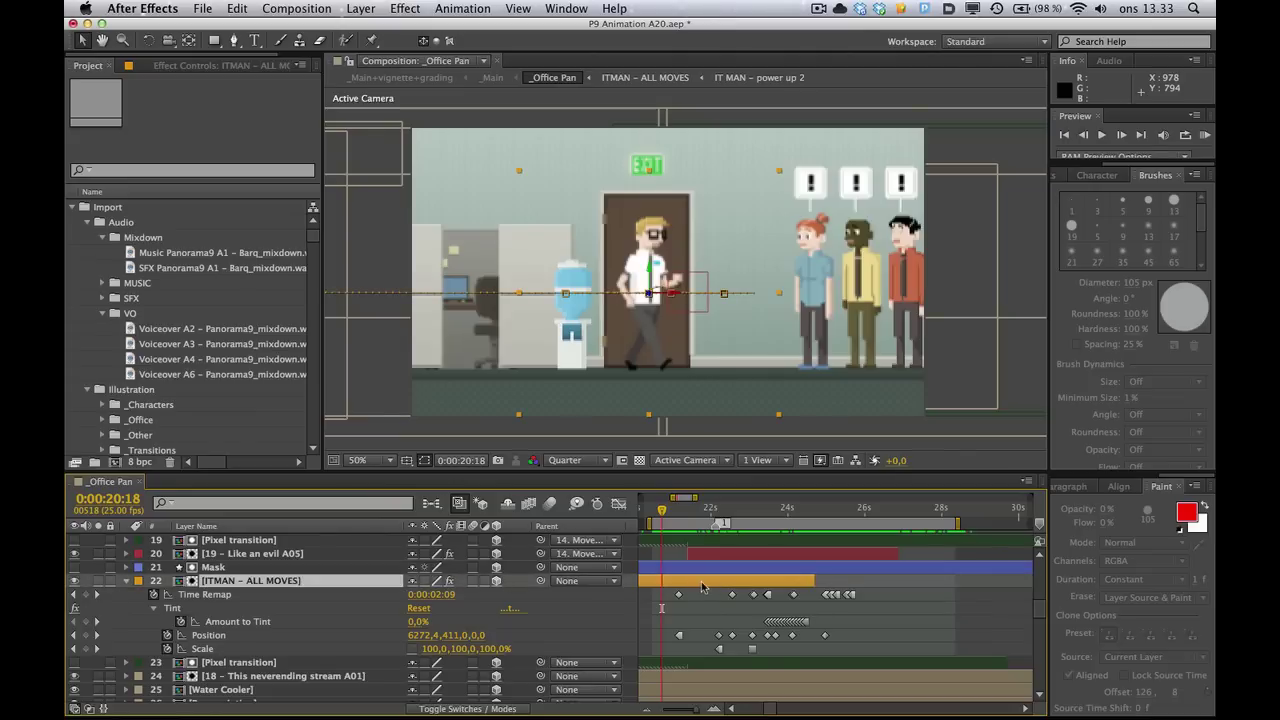
click(222, 637)
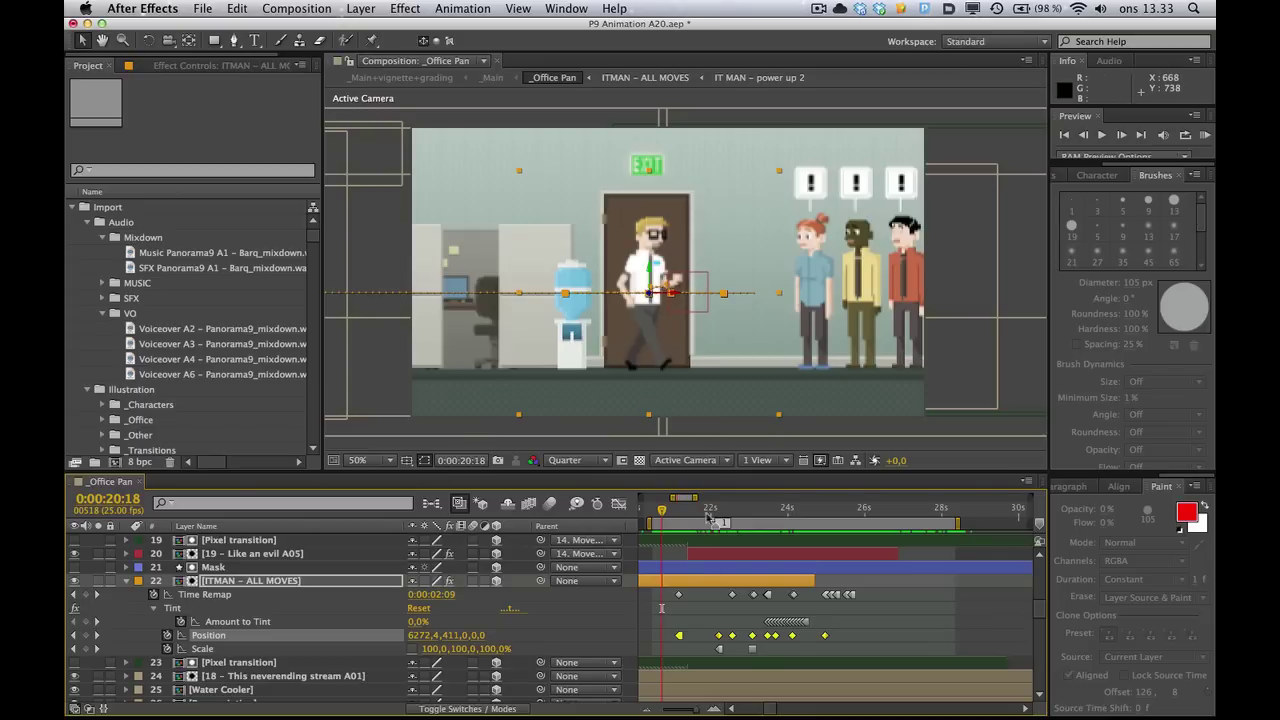
mouse_move(660, 516)
mouse_down()
mouse_move(687, 516)
mouse_move(674, 516)
mouse_up()
Deselect the layer and scrub through the camera pan and walk, ending at 0:00:20:24
click(219, 596)
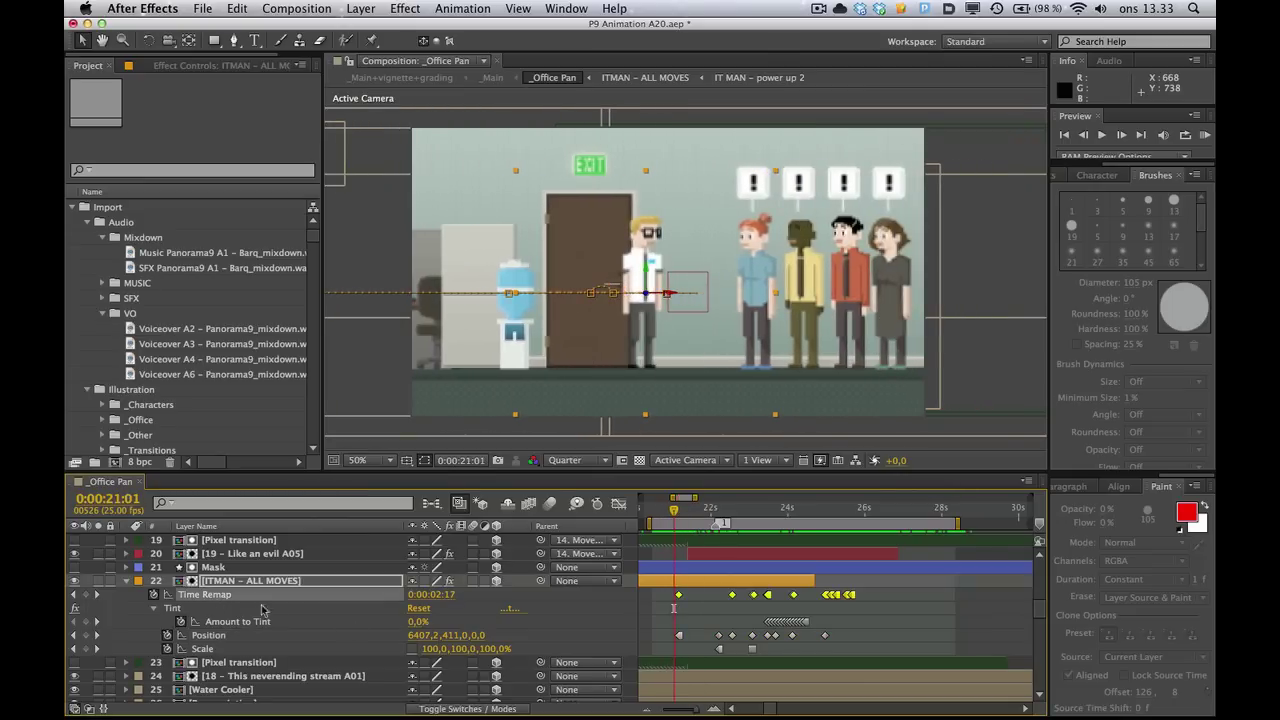
click(692, 594)
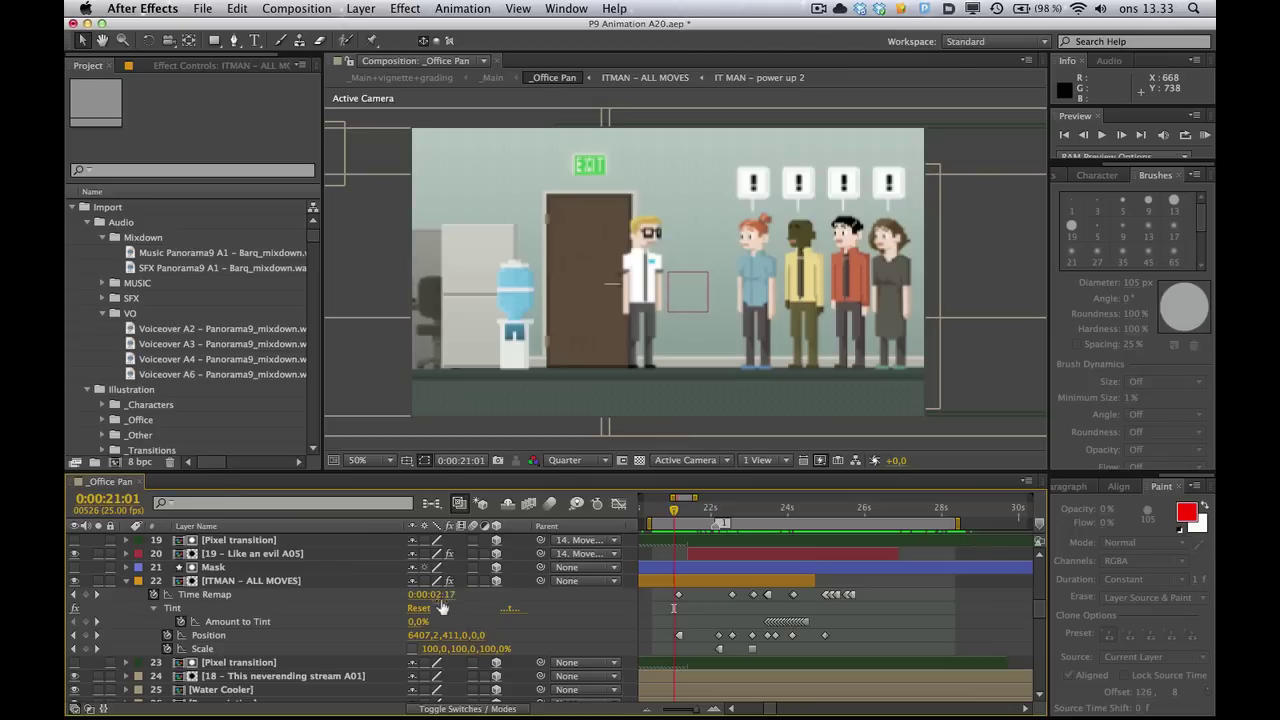
mouse_move(669, 517)
mouse_down()
mouse_move(710, 517)
mouse_move(664, 520)
mouse_move(677, 549)
mouse_move(685, 514)
mouse_move(672, 516)
mouse_up()
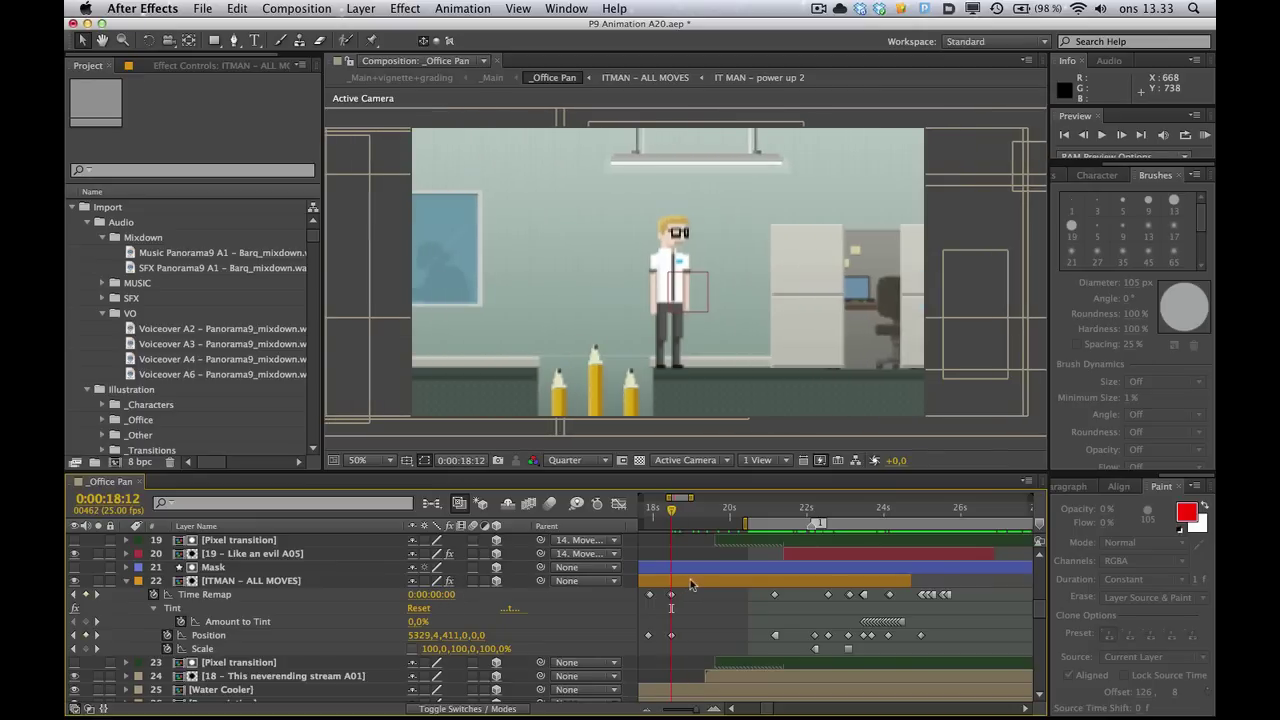
drag(672, 516, 786, 524)
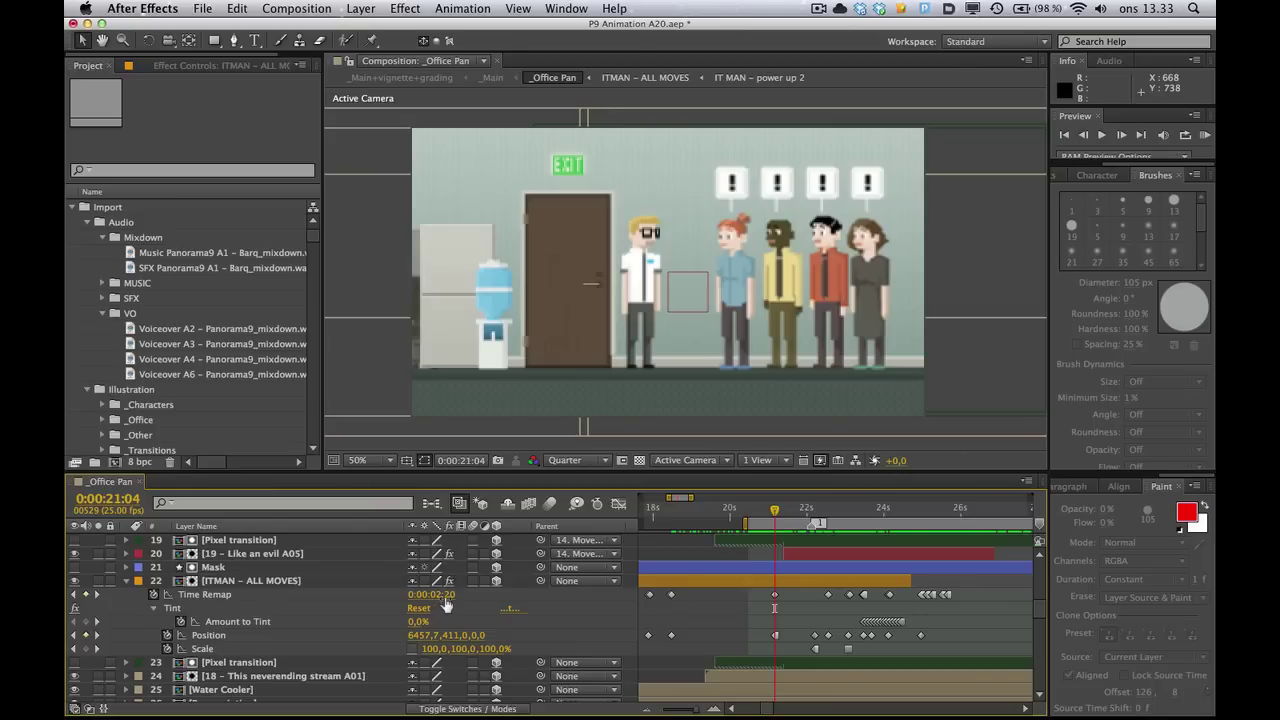
mouse_move(778, 515)
mouse_down()
mouse_move(800, 515)
mouse_move(770, 515)
mouse_up()
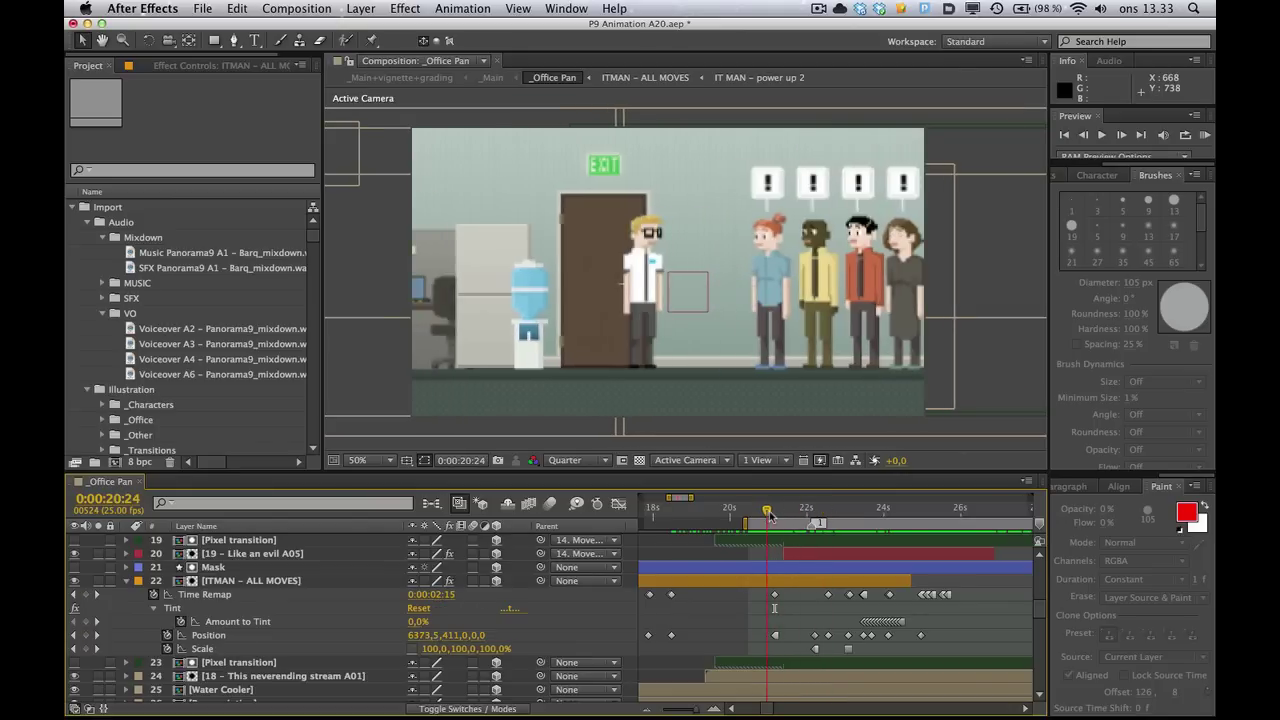
Open the ITMAN – ALL MOVES precomp and scrub through its power-up and walking poses
double_click(750, 587)
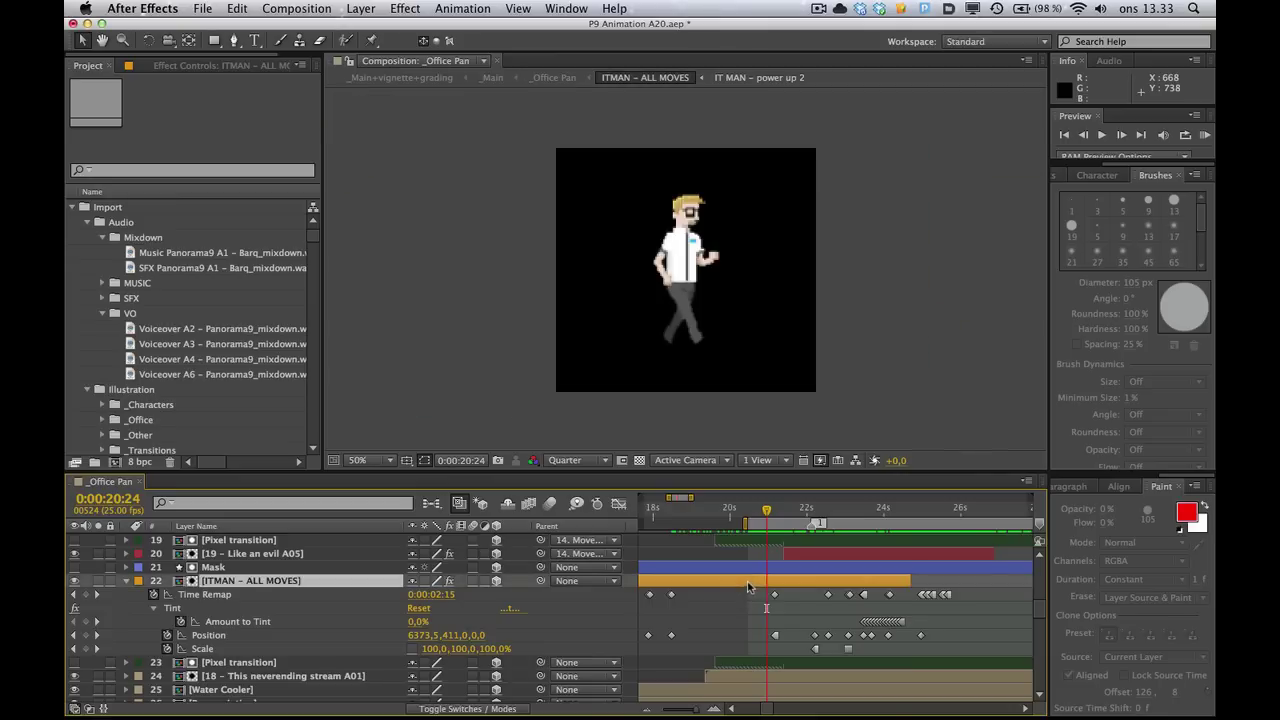
scroll(700, 565, down, 5)
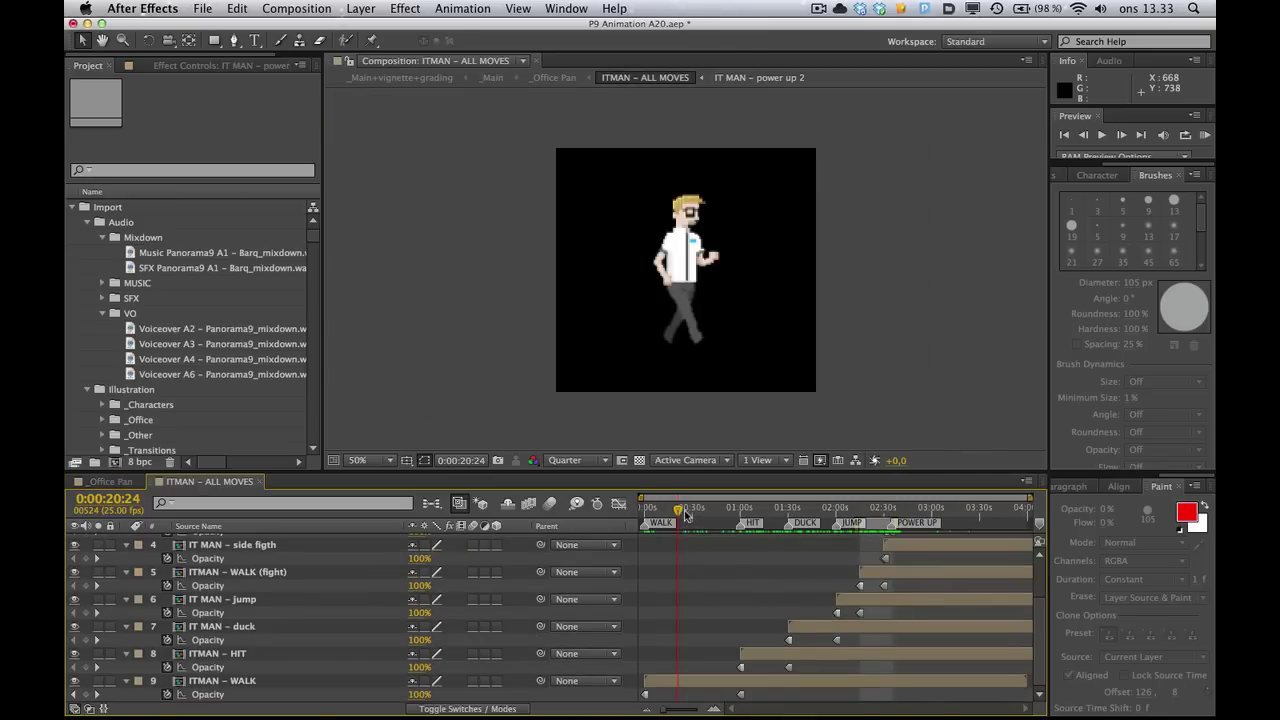
drag(686, 514, 723, 512)
click(642, 511)
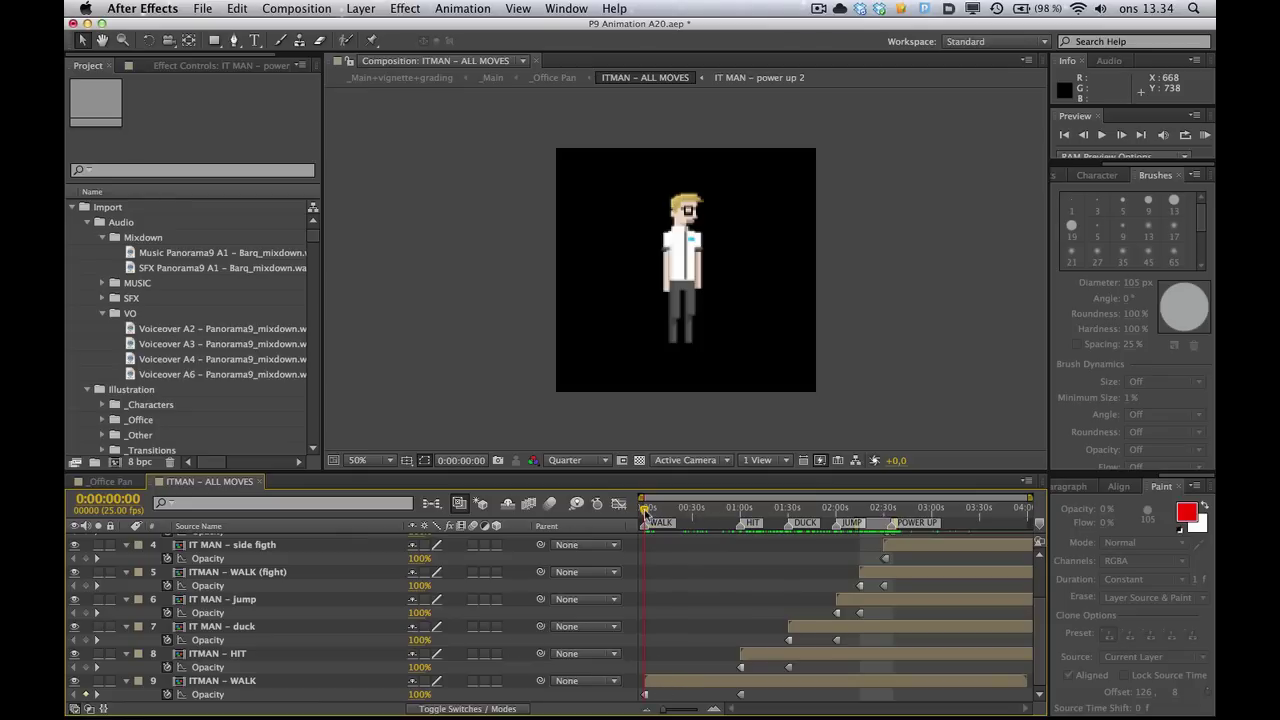
mouse_move(645, 511)
mouse_down()
mouse_move(782, 513)
mouse_move(652, 515)
mouse_up()
Step back through the walk-cycle poses, select the WALK layer, and return to the _Office Pan view
scroll(662, 559, up, 5)
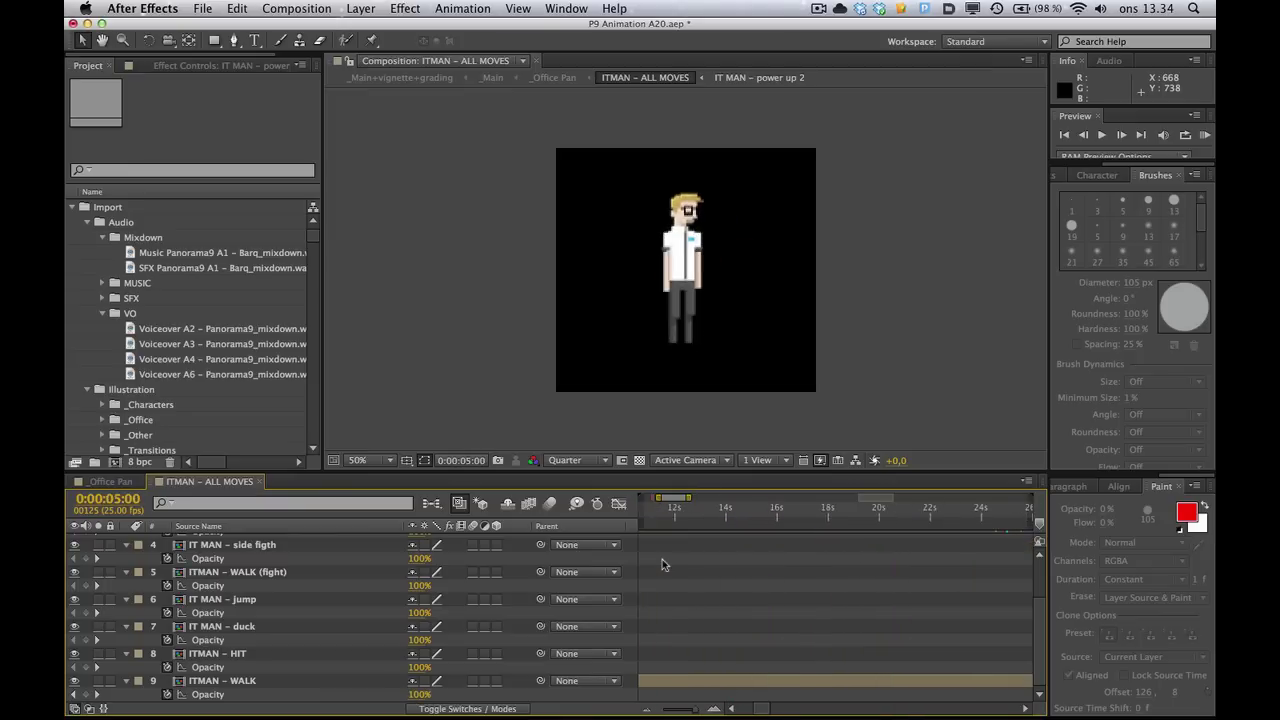
mouse_move(712, 524)
mouse_down()
mouse_move(652, 518)
mouse_move(716, 522)
mouse_up()
click(668, 523)
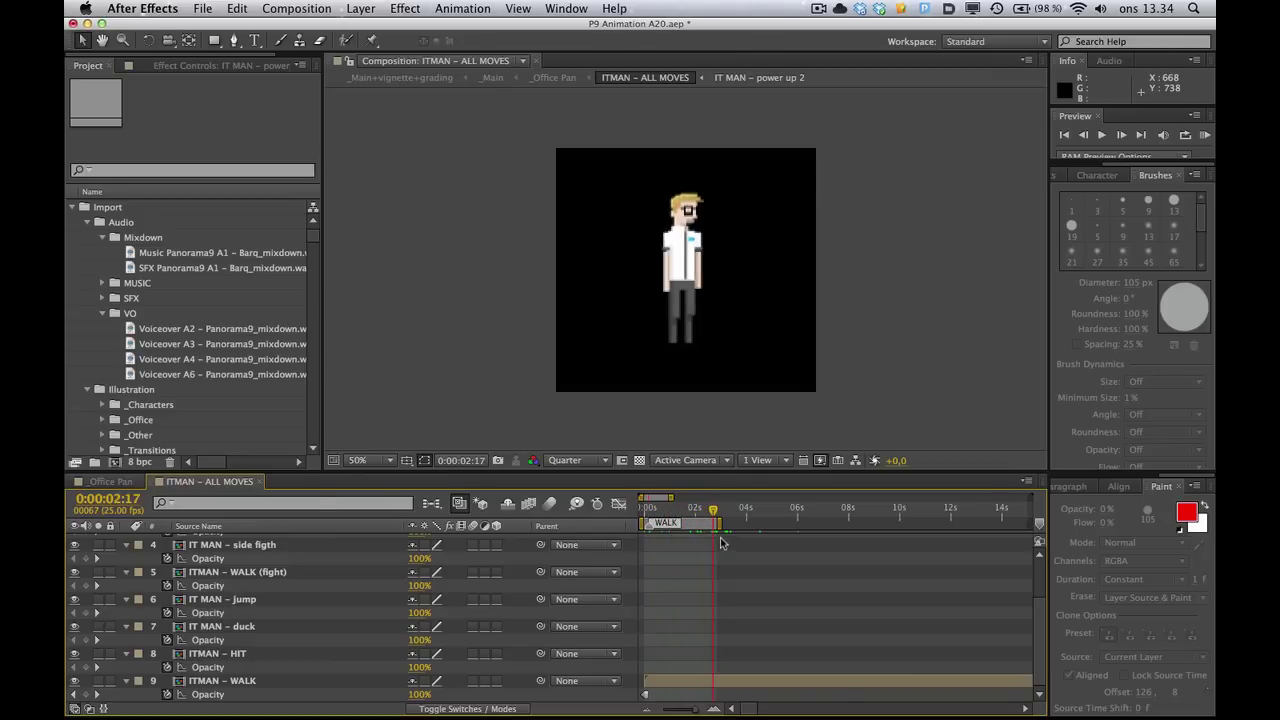
key(Tab)
click(730, 548)
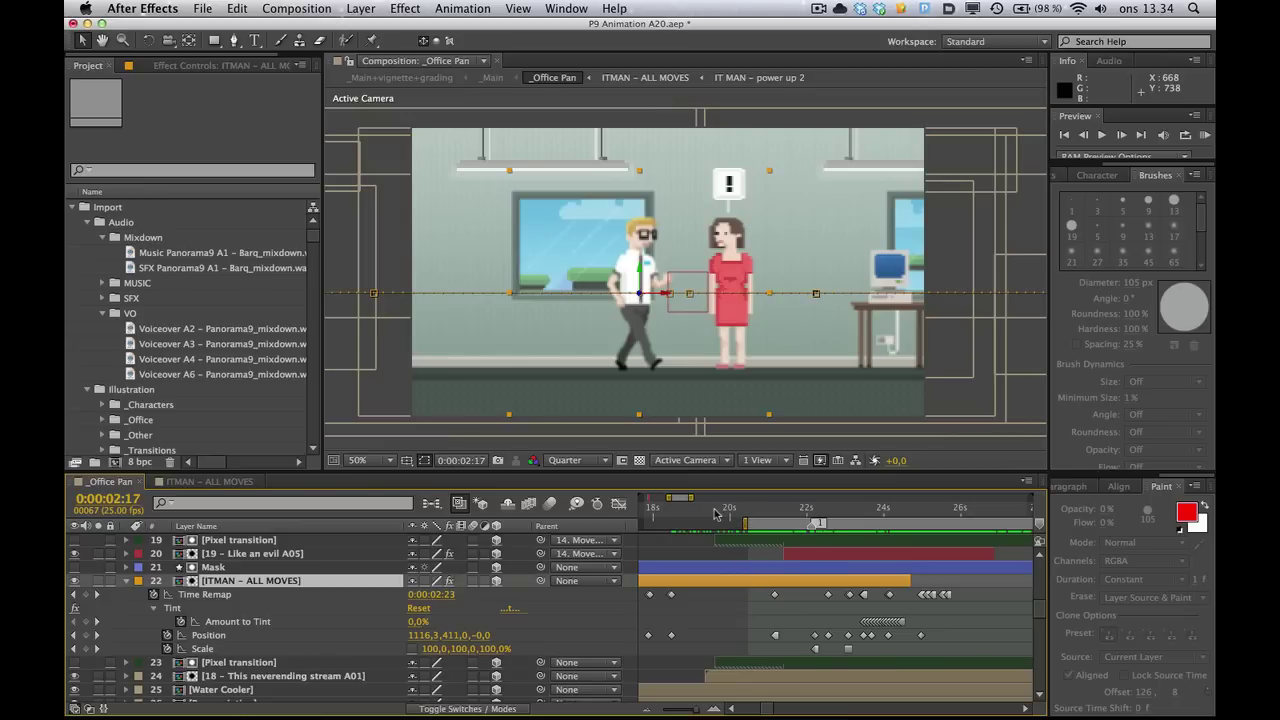
Scrub _Office Pan past the door and dragon shots, then view ITMAN – ALL MOVES at 0:02:15:00
drag(716, 514, 797, 521)
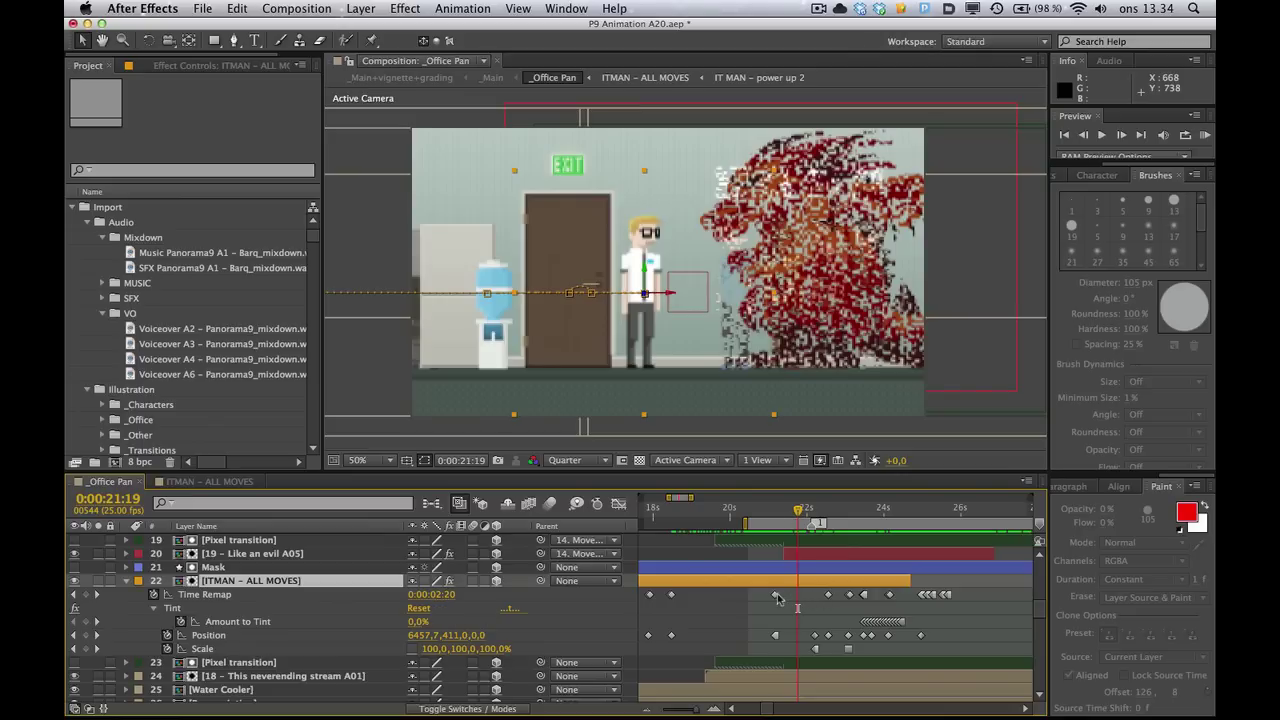
mouse_move(797, 521)
mouse_down()
mouse_move(782, 521)
mouse_move(816, 521)
mouse_up()
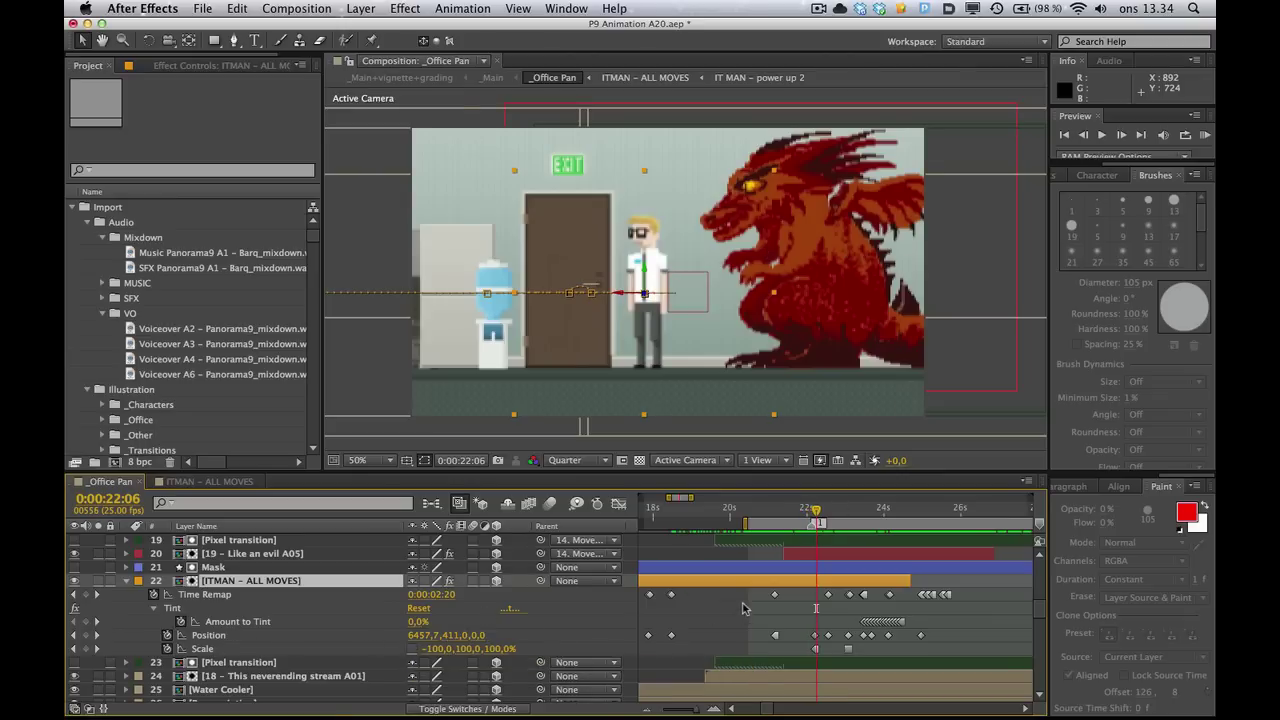
drag(816, 520, 833, 516)
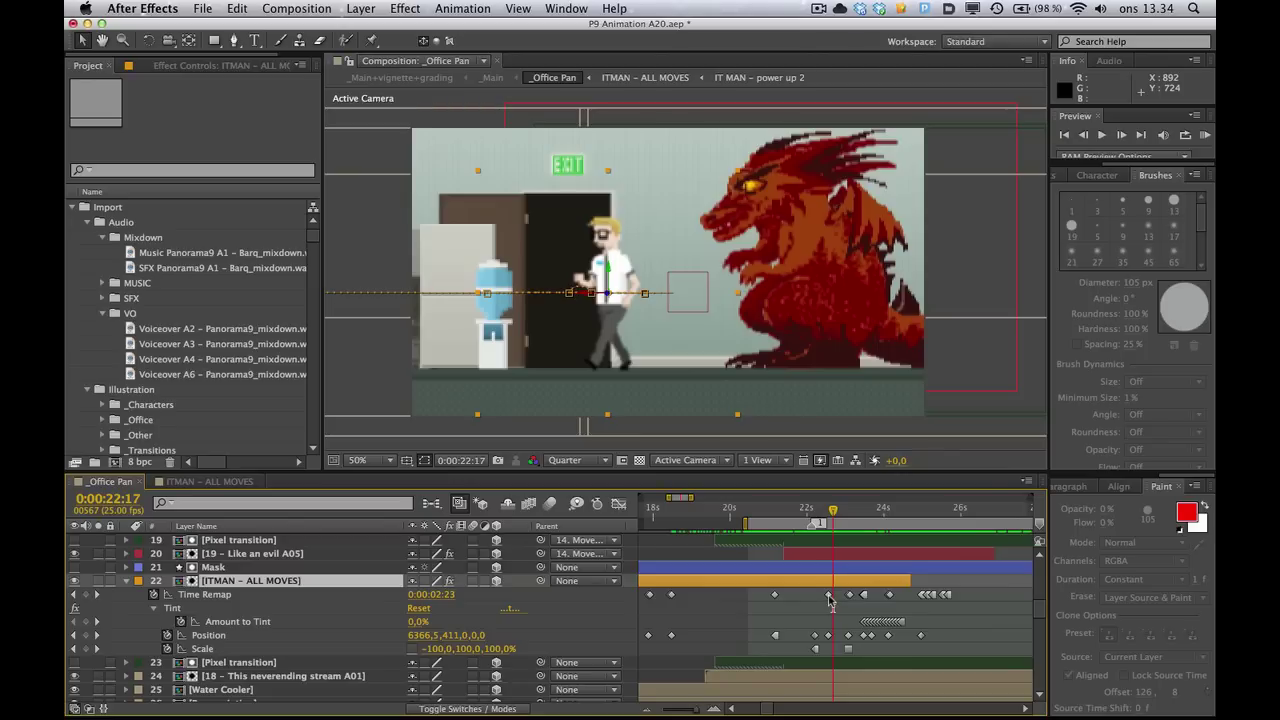
drag(833, 520, 847, 518)
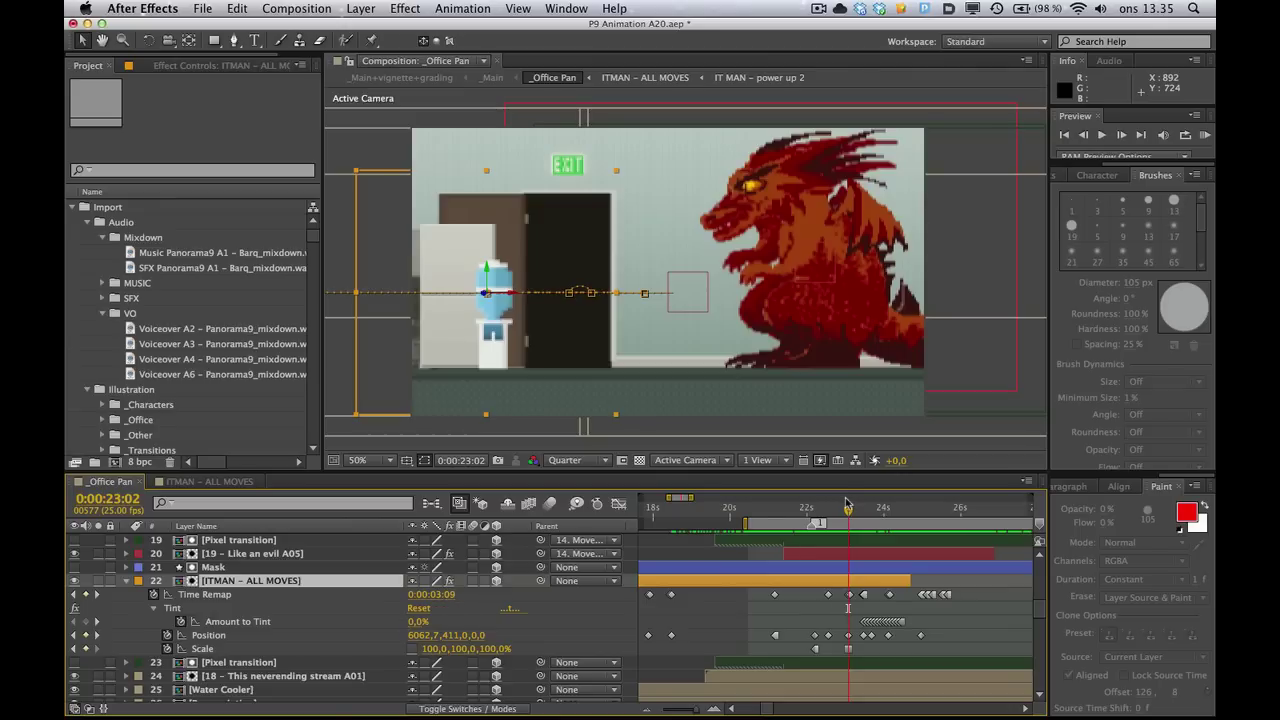
key(Page_Down)
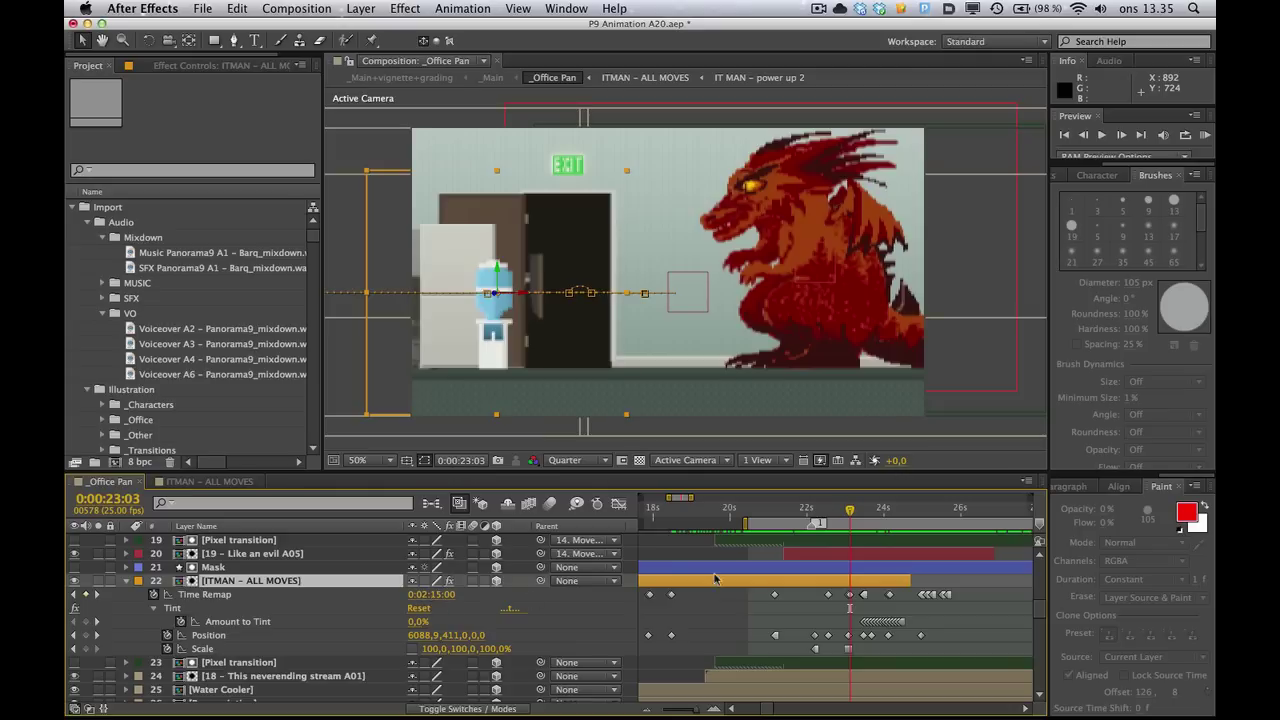
click(238, 483)
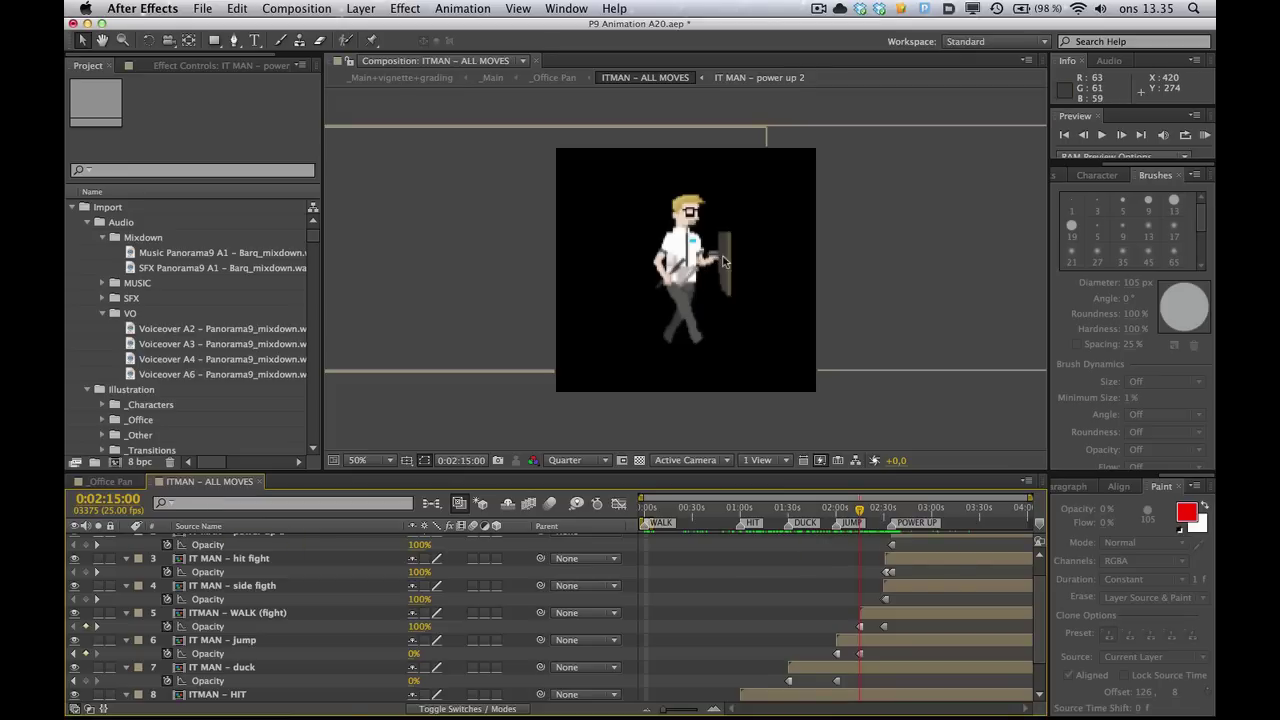
scroll(851, 546, down, 3)
click(695, 512)
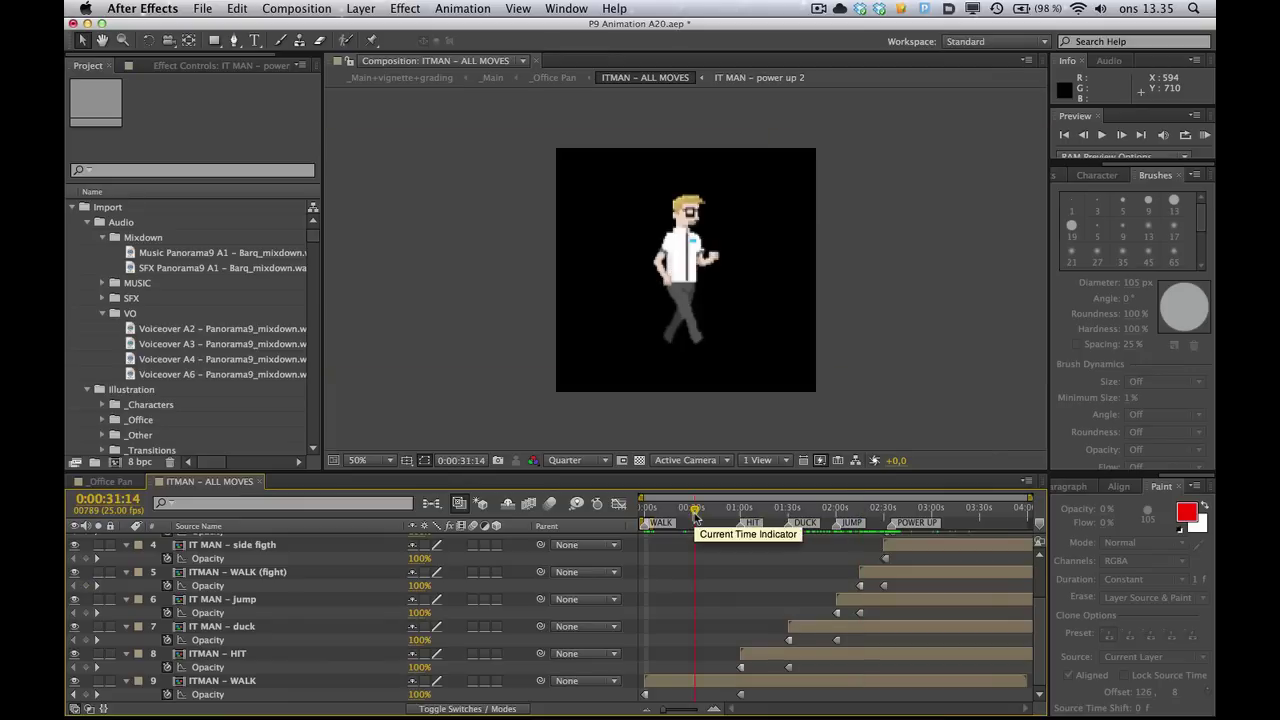
click(867, 512)
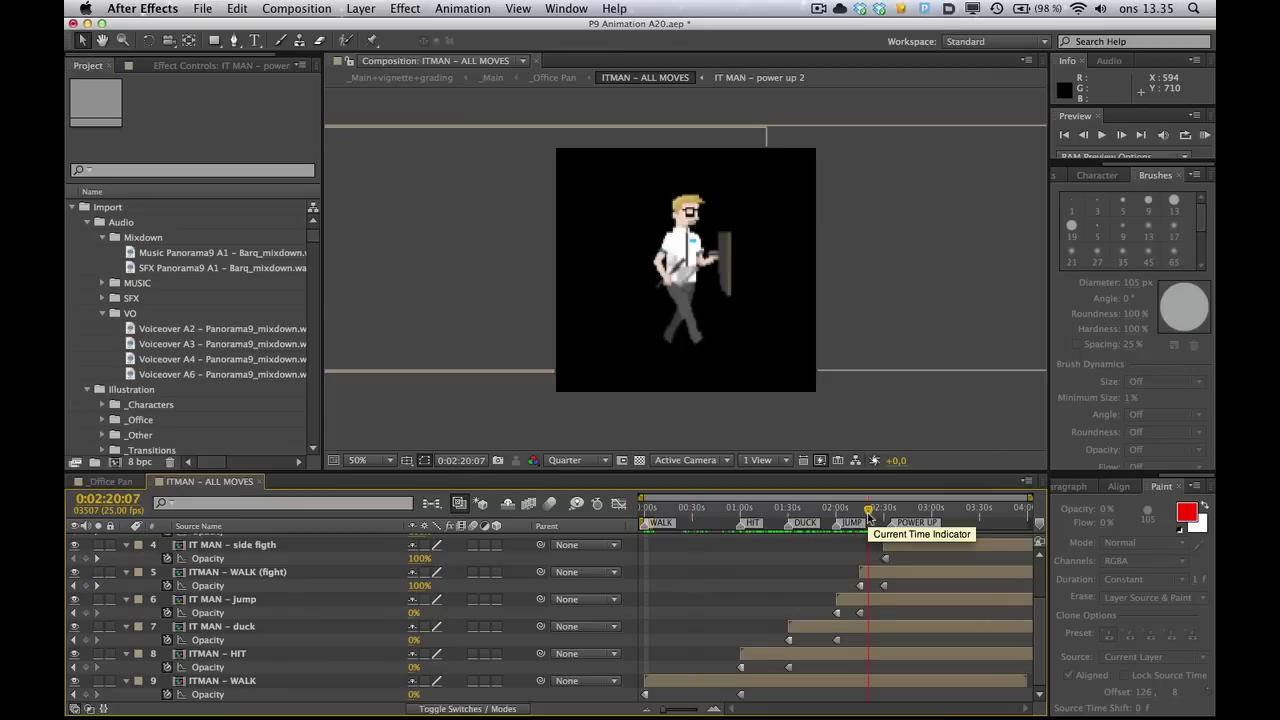
scroll(865, 572, up, 3)
scroll(865, 572, up, 2)
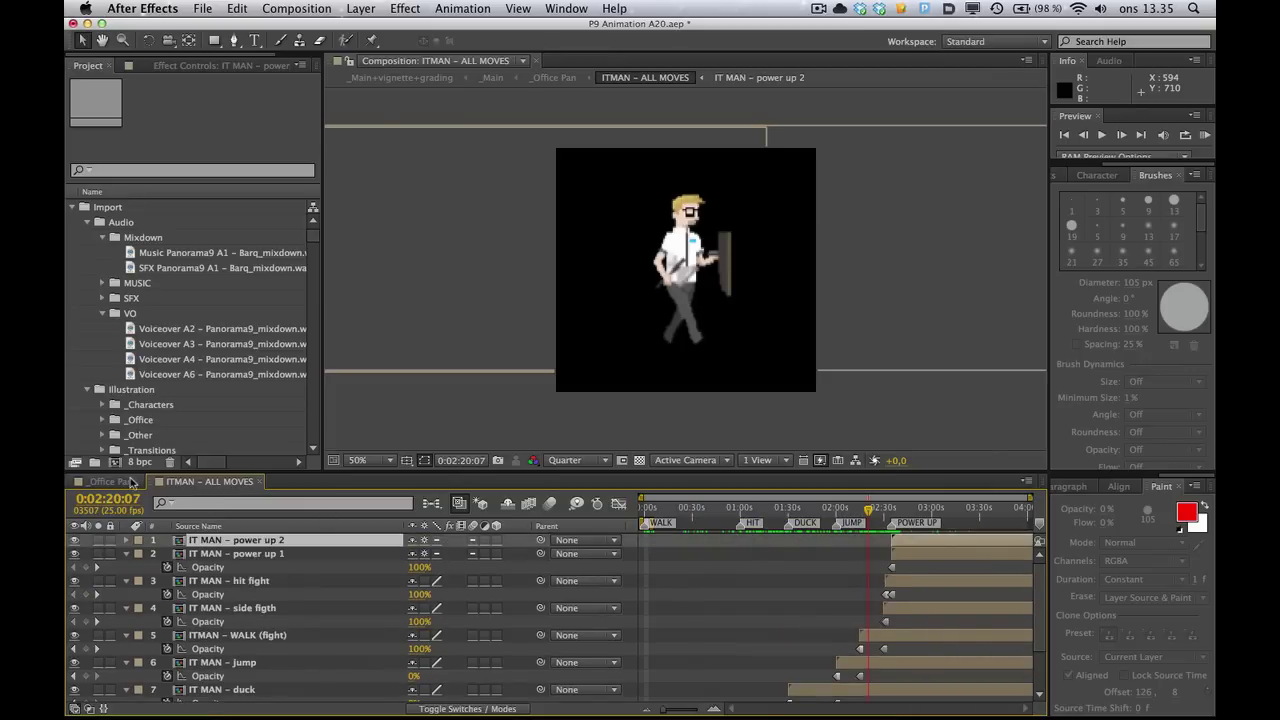
In _Office Pan near 24 seconds, set Time Remap to 0:02:35:21 for the arms-raised pose
click(111, 481)
drag(792, 514, 904, 522)
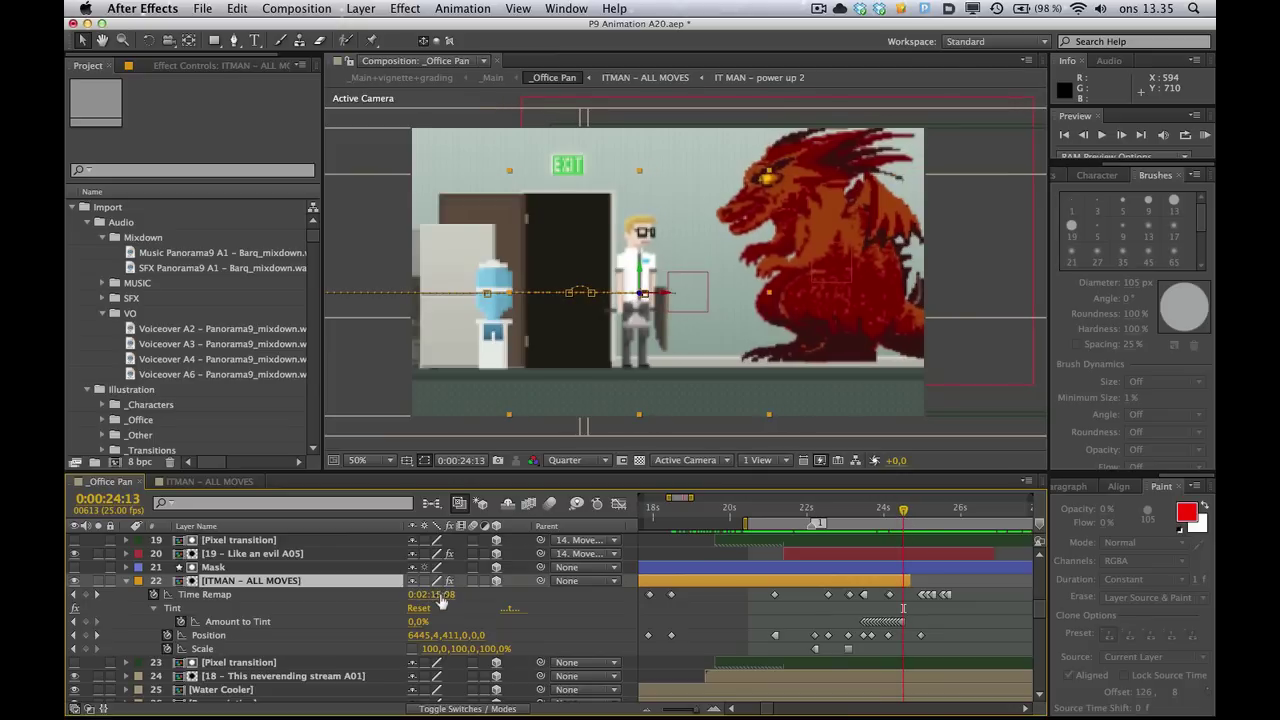
drag(446, 600, 520, 596)
drag(746, 594, 866, 578)
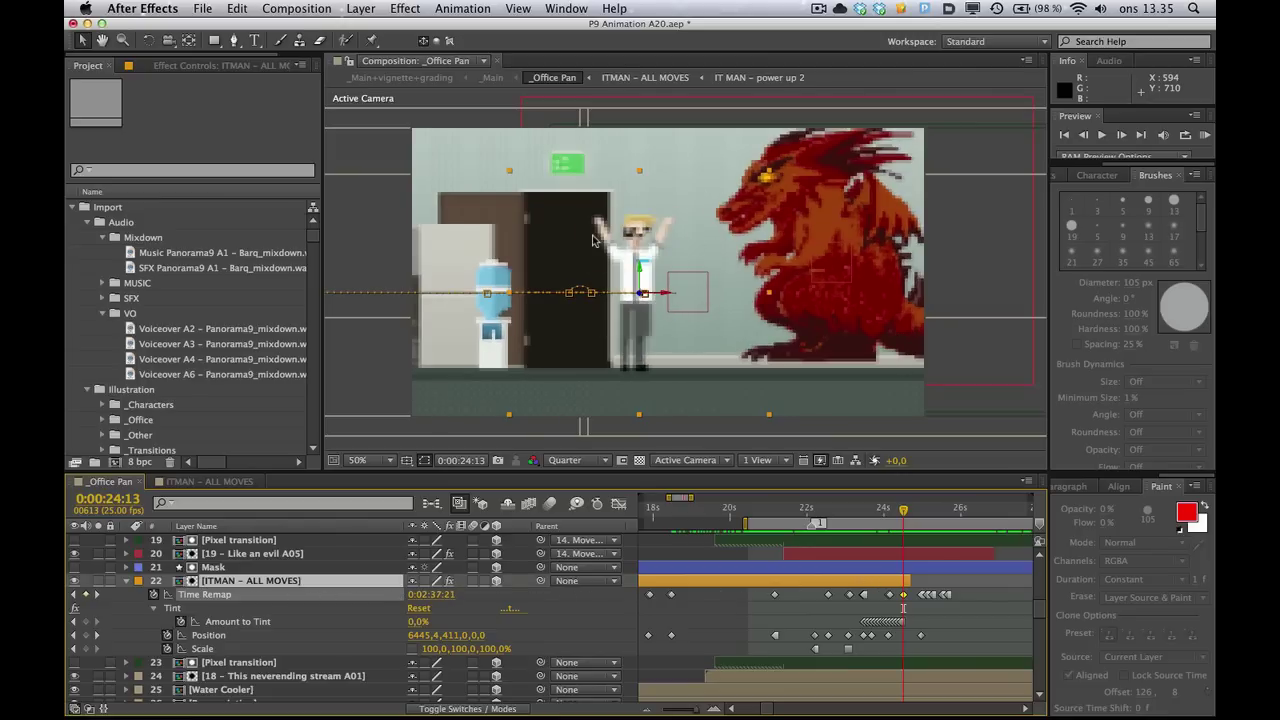
click(904, 513)
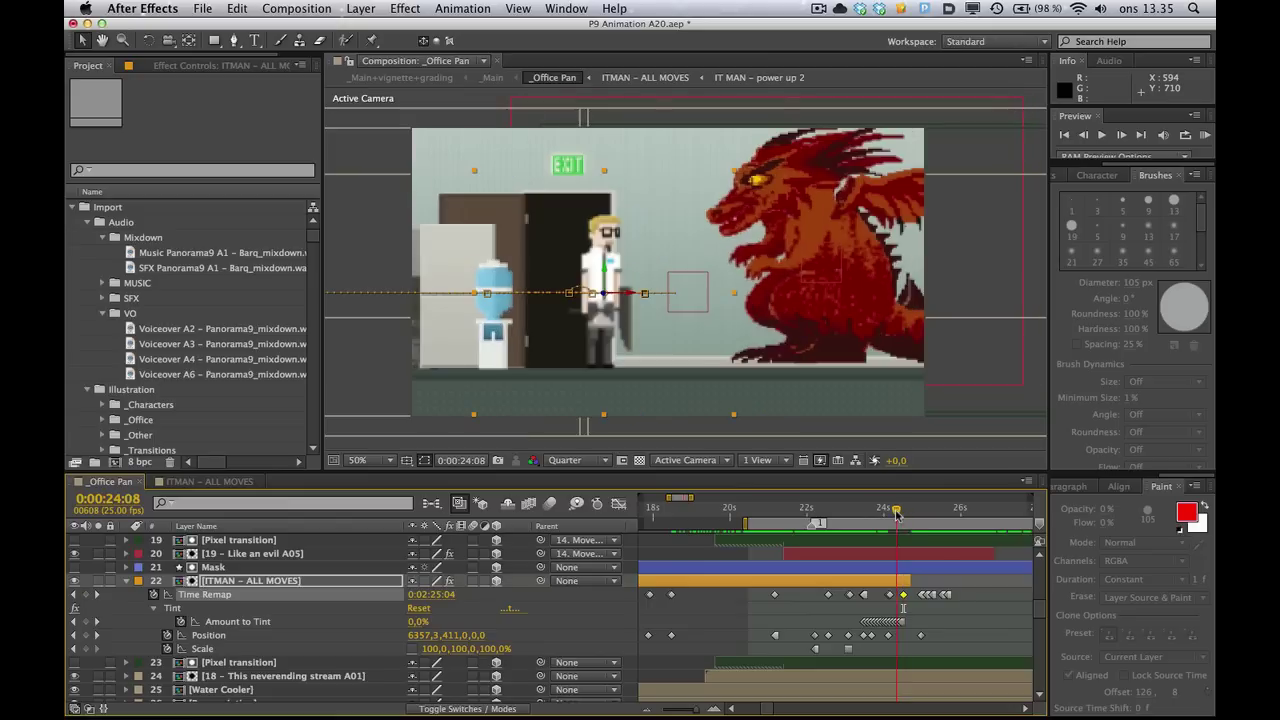
mouse_move(904, 513)
mouse_down()
mouse_move(918, 522)
mouse_move(905, 522)
mouse_up()
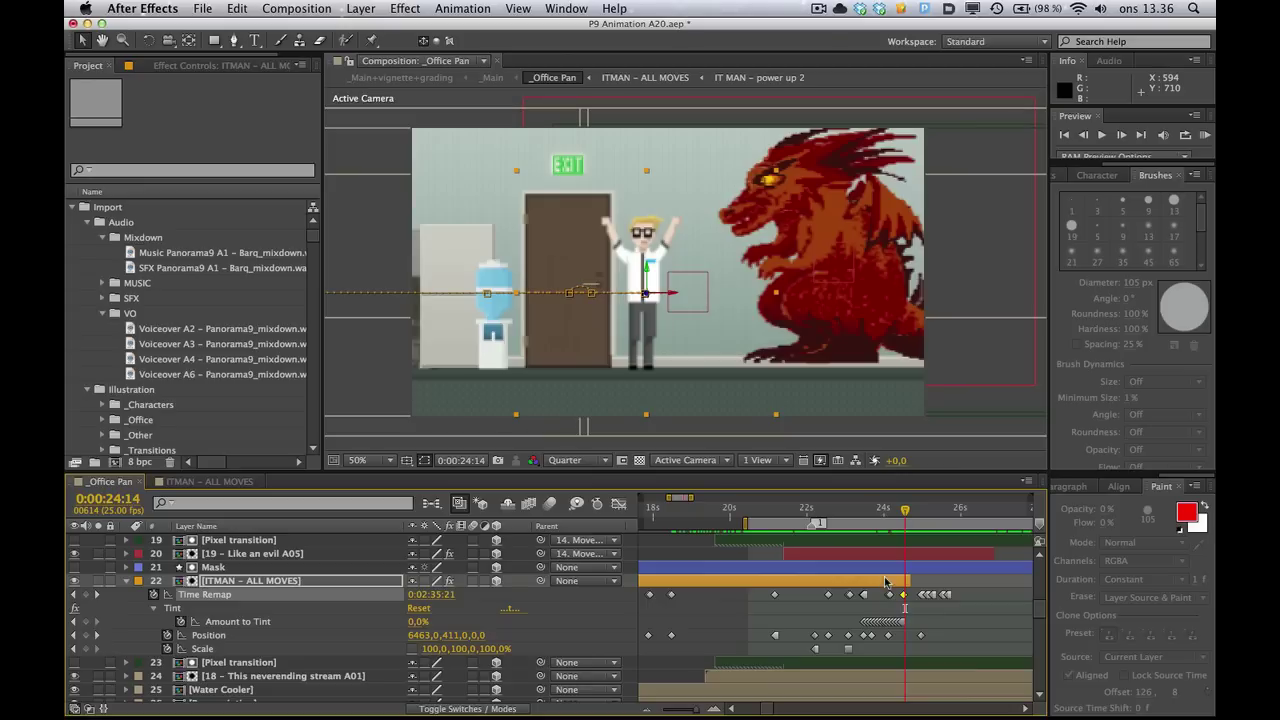
click(798, 600)
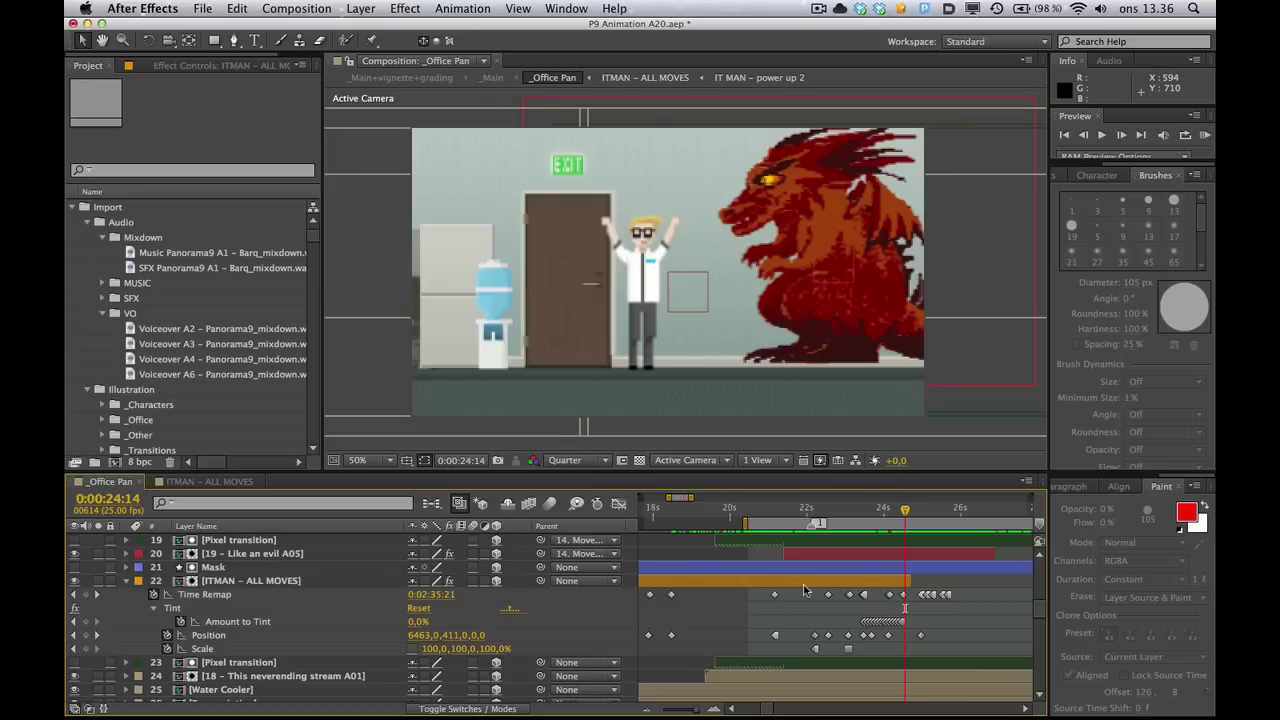
click(802, 585)
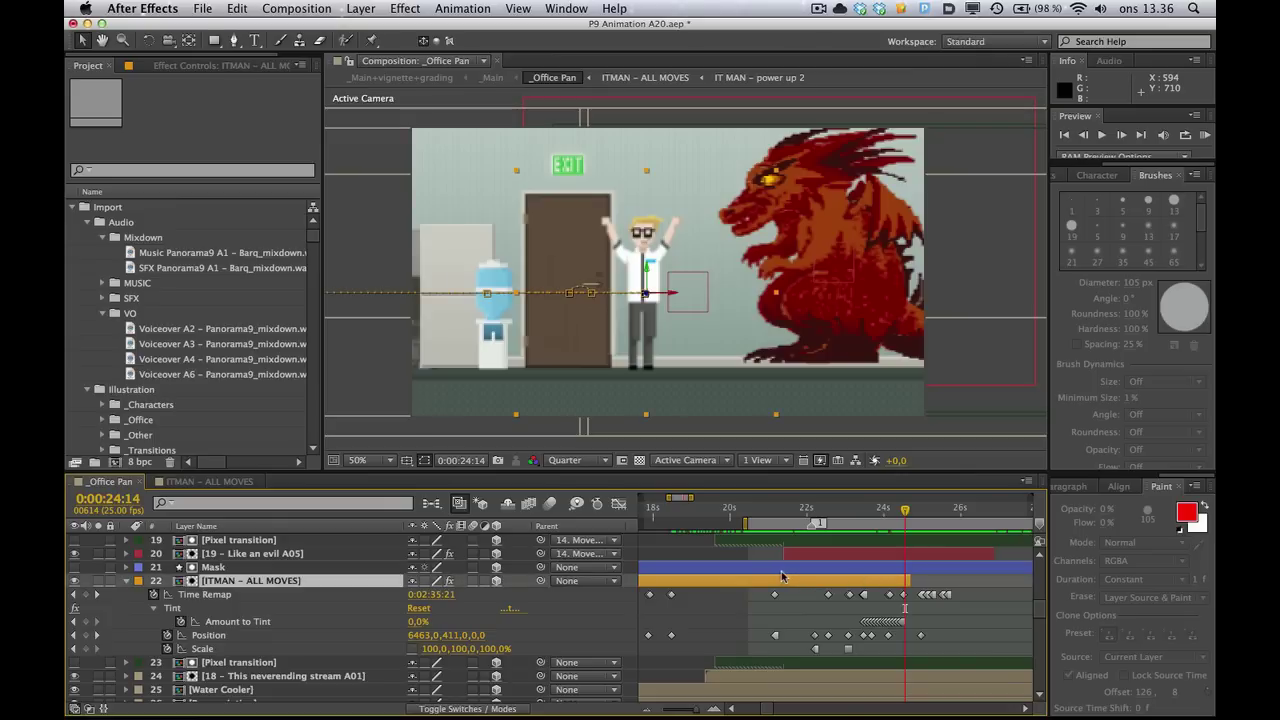